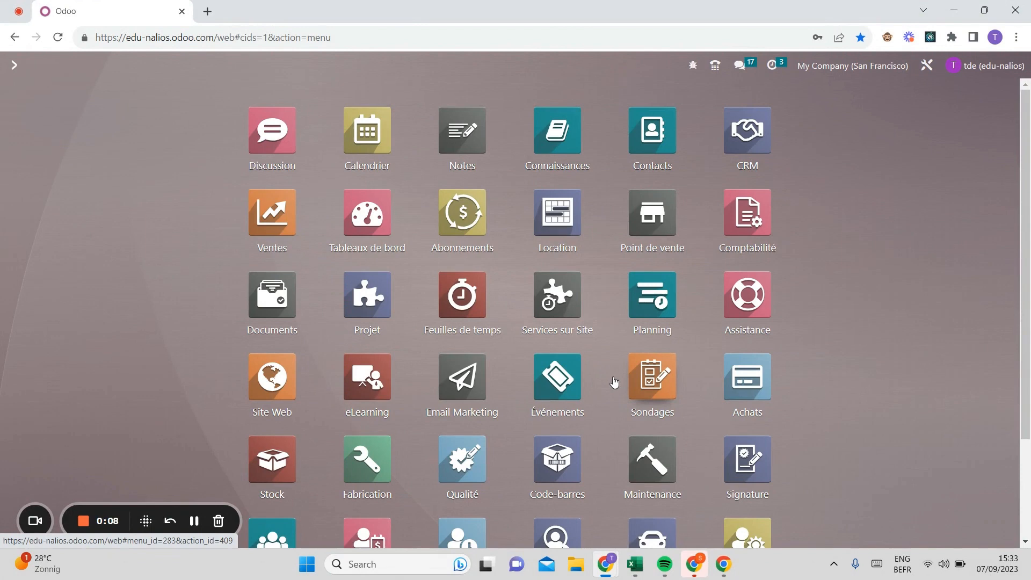
# Search the general settings for "feuille" to find the quality worksheet options.
pyautogui.scroll(-3, 537, 435)
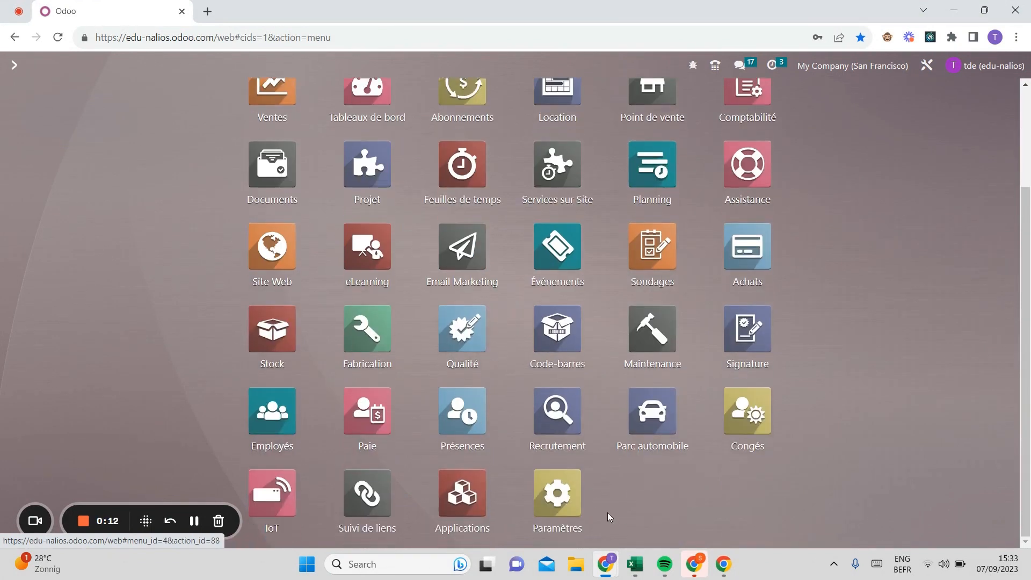
pyautogui.click(568, 493)
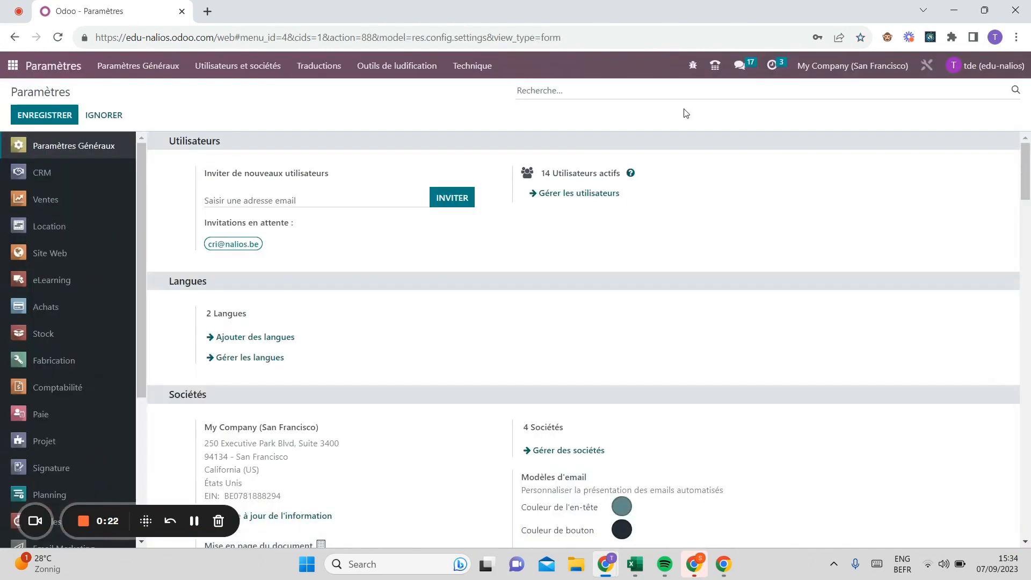
pyautogui.write('feuille')
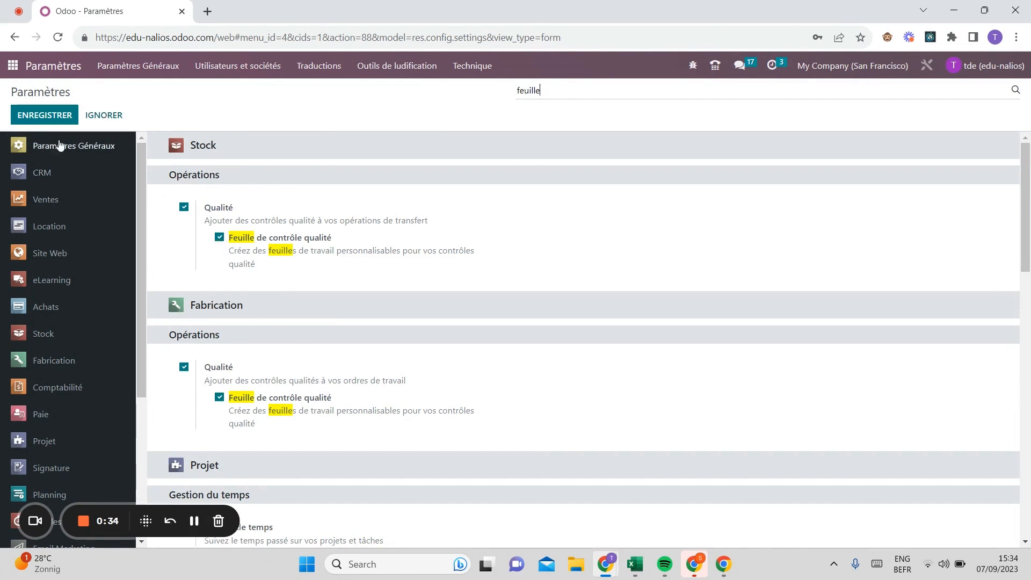
# Open the Quality Issues worksheet template from the Qualité app's configuration.
pyautogui.click(15, 68)
pyautogui.click(479, 484)
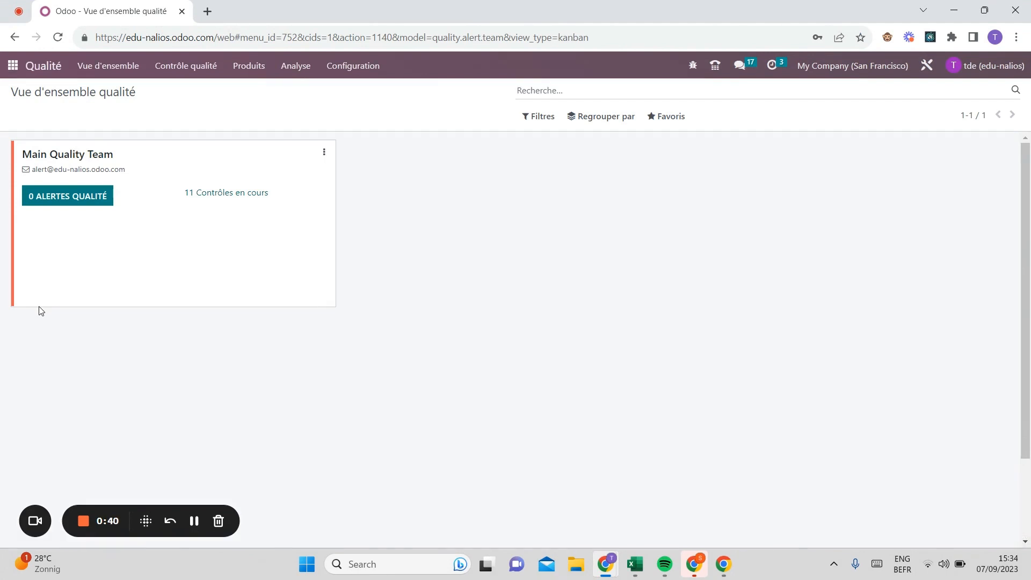
pyautogui.click(373, 68)
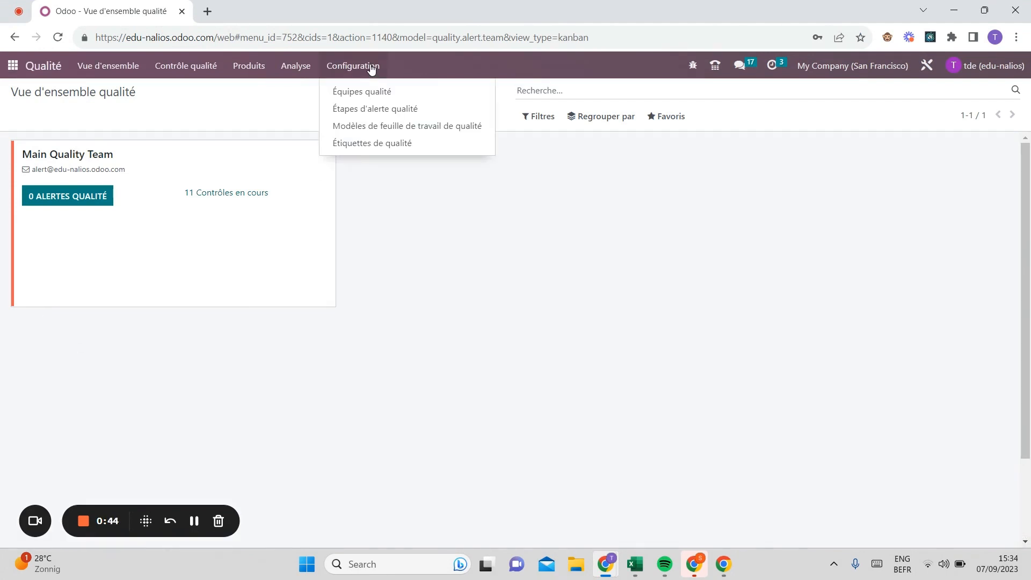
pyautogui.click(448, 133)
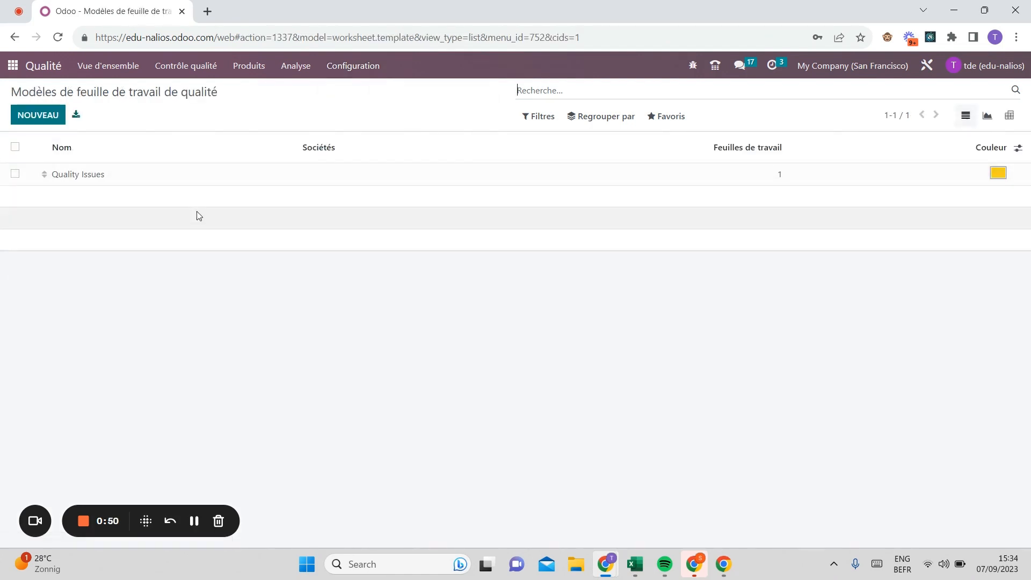
pyautogui.click(95, 174)
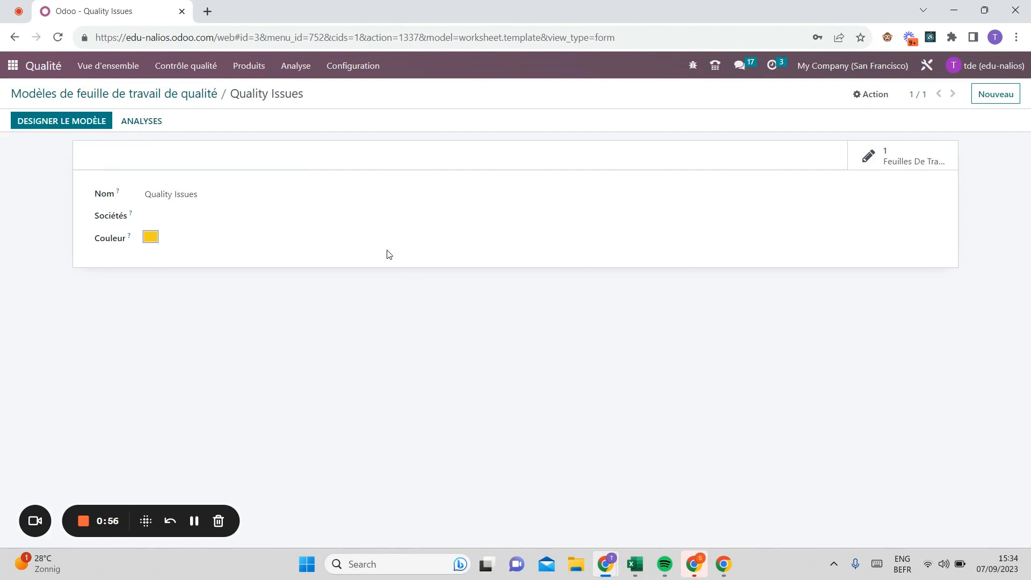
# Examine the Quality Issues template's form and the available field types in the template designer, and close the designer.
pyautogui.click(56, 126)
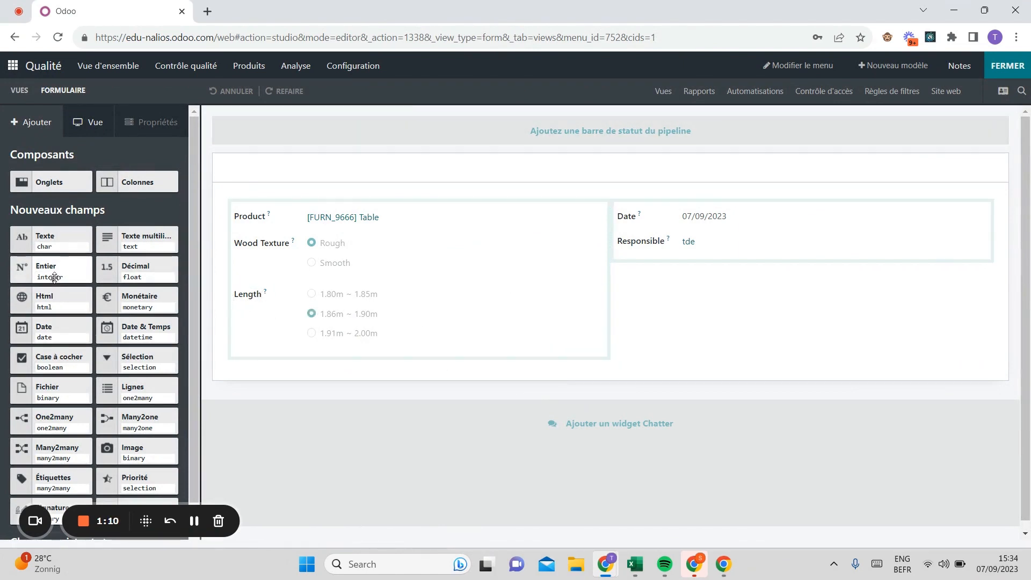
pyautogui.scroll(-1, 62, 494)
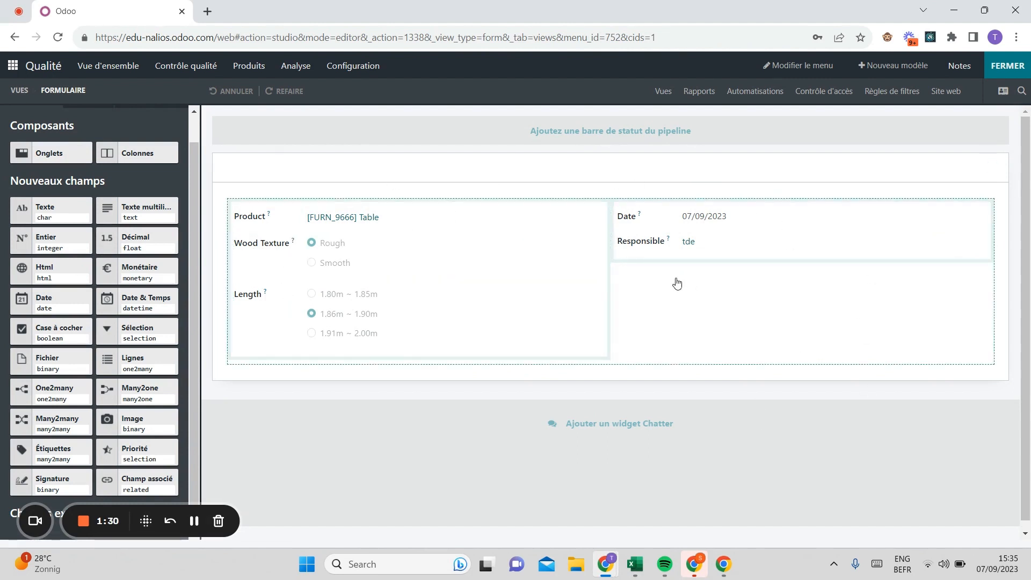
pyautogui.click(1003, 74)
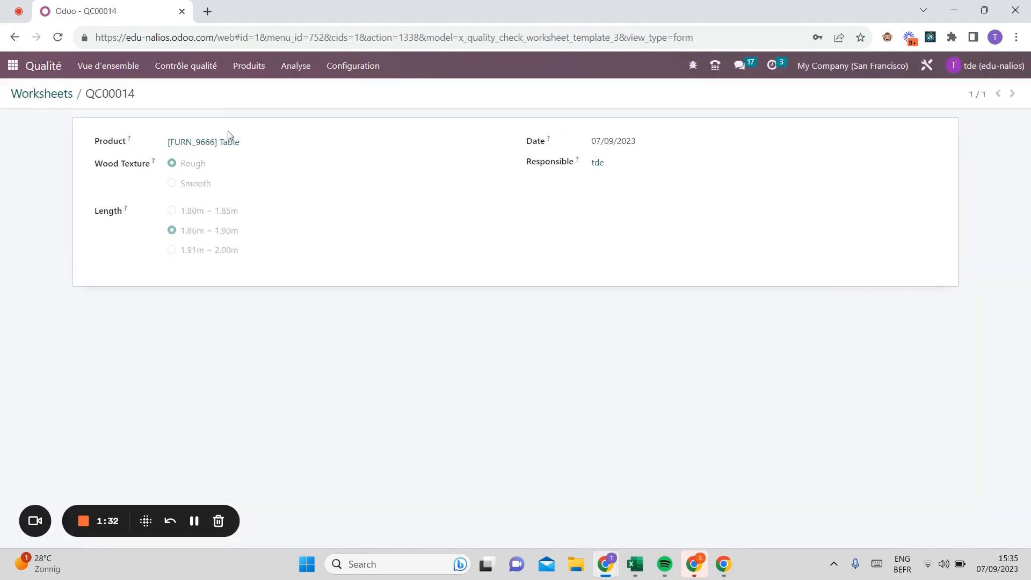
# Open quality control point QCP00023 for the table and set its title to "Vérifier les dimensions".
pyautogui.click(183, 72)
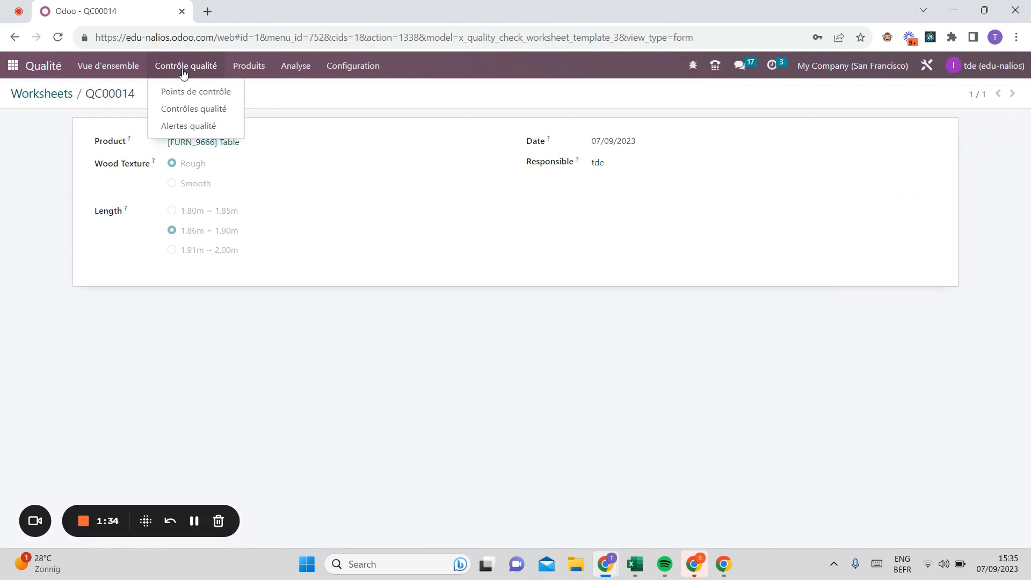
pyautogui.click(189, 92)
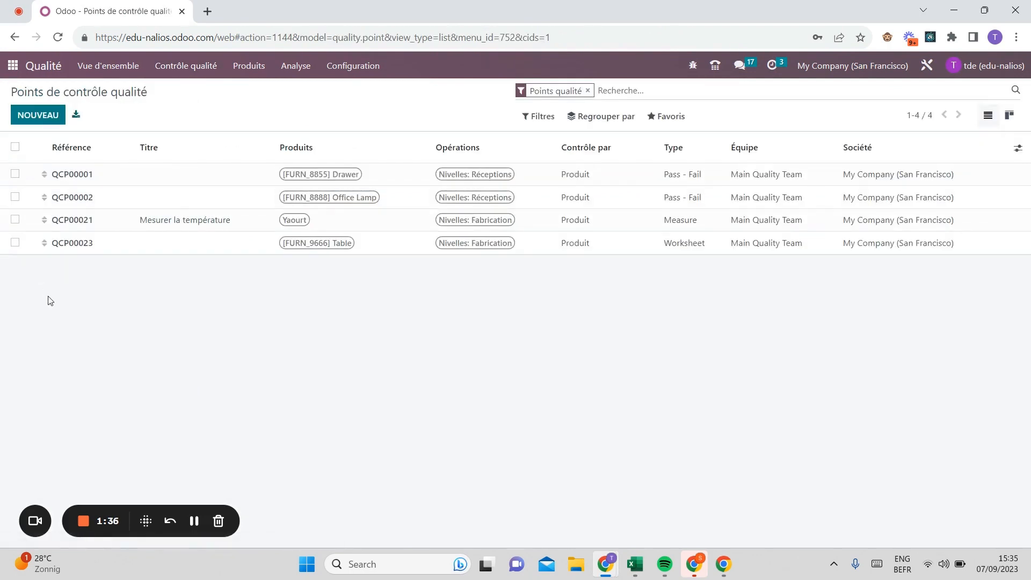
pyautogui.click(166, 249)
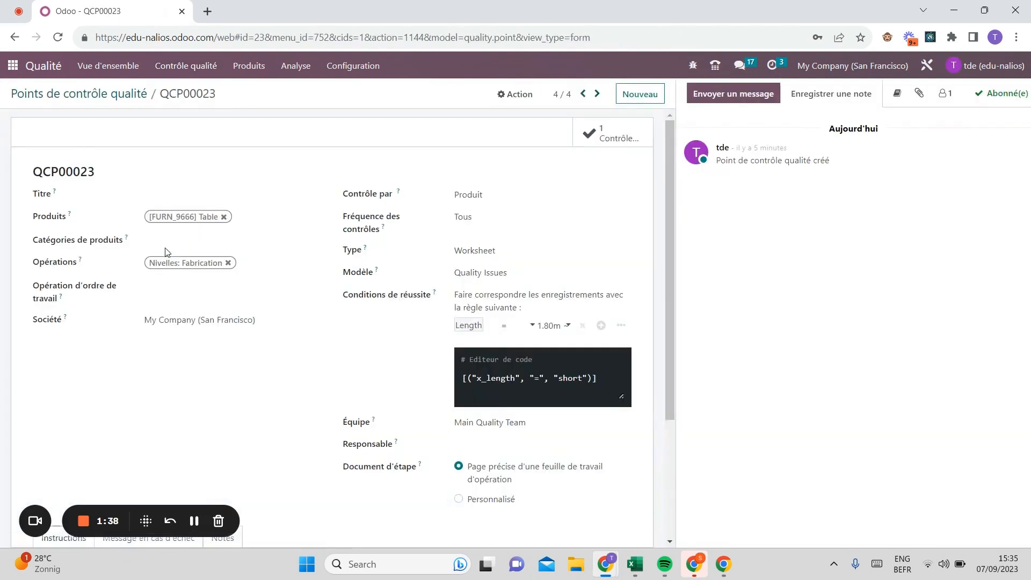
pyautogui.click(157, 189)
pyautogui.write('V')
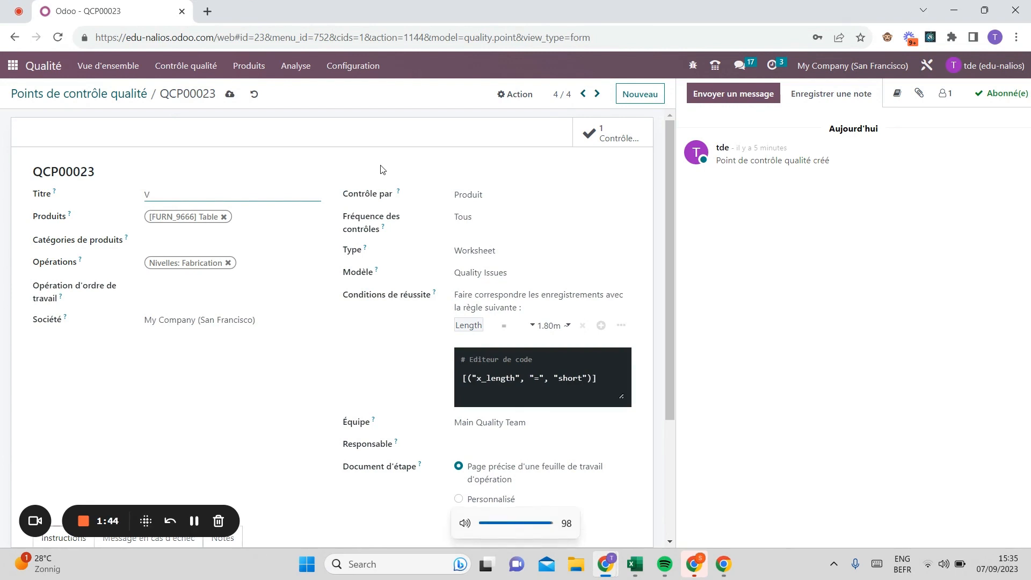
pyautogui.write('érifier les dimensions')
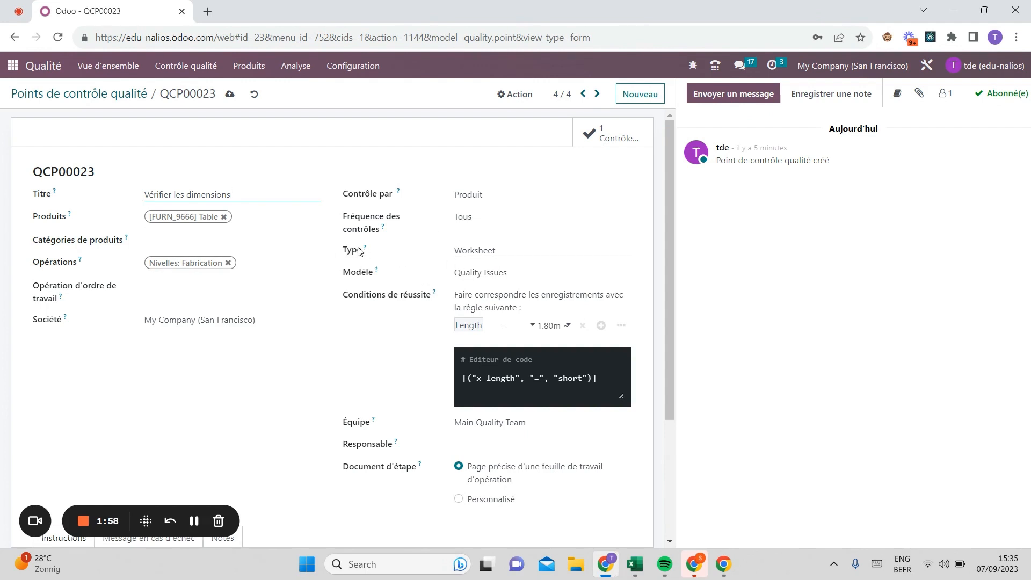
# Review the control type options, try the Measure type on the control point, and restore Worksheet.
pyautogui.click(497, 250)
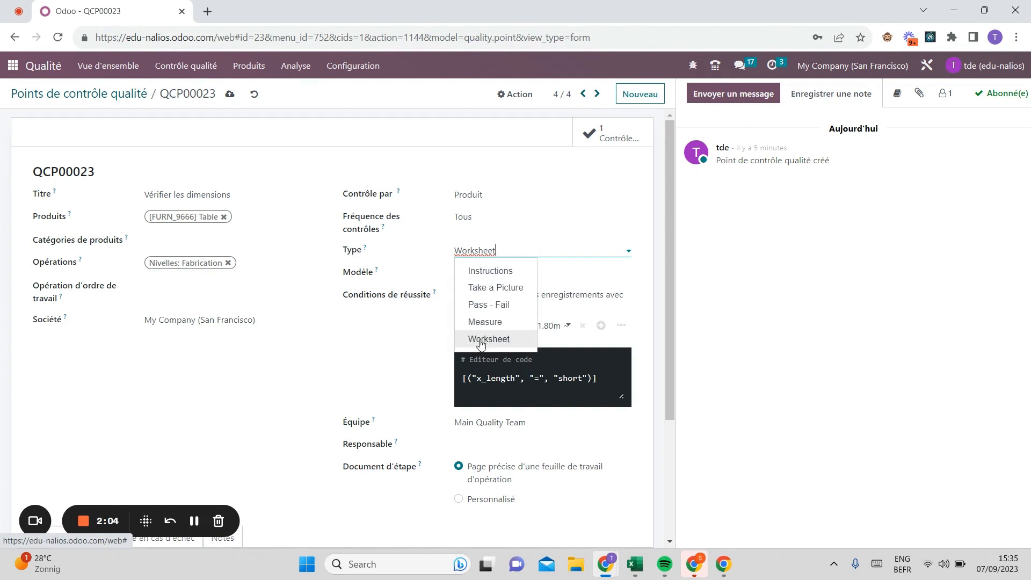
pyautogui.click(392, 277)
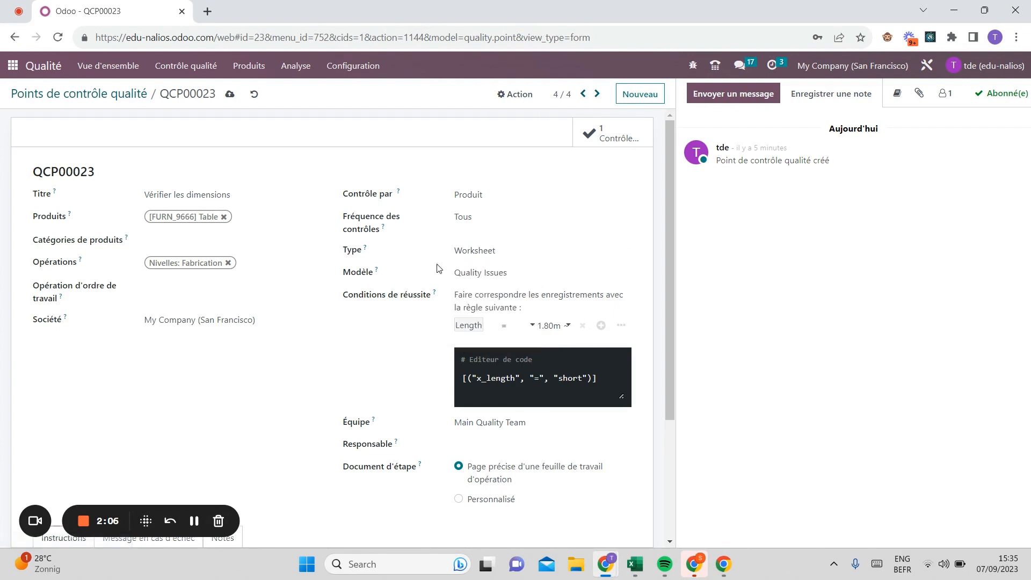
pyautogui.click(481, 250)
pyautogui.click(472, 320)
pyautogui.click(480, 249)
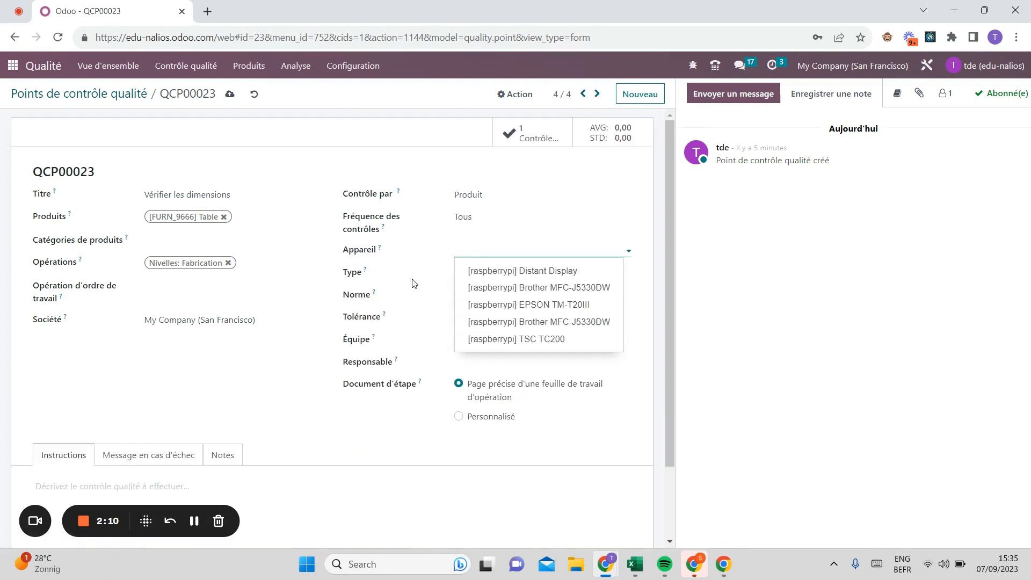
pyautogui.click(438, 277)
pyautogui.click(505, 271)
pyautogui.click(494, 363)
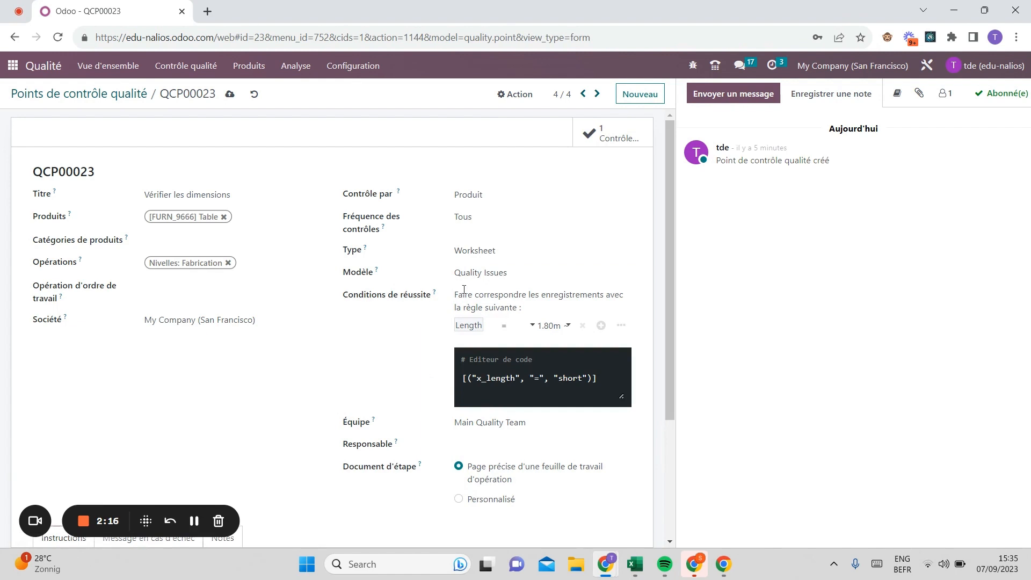
# Examine the control point's worksheet template choices, the field and value options of its Length success condition, and its instructions section.
pyautogui.click(502, 273)
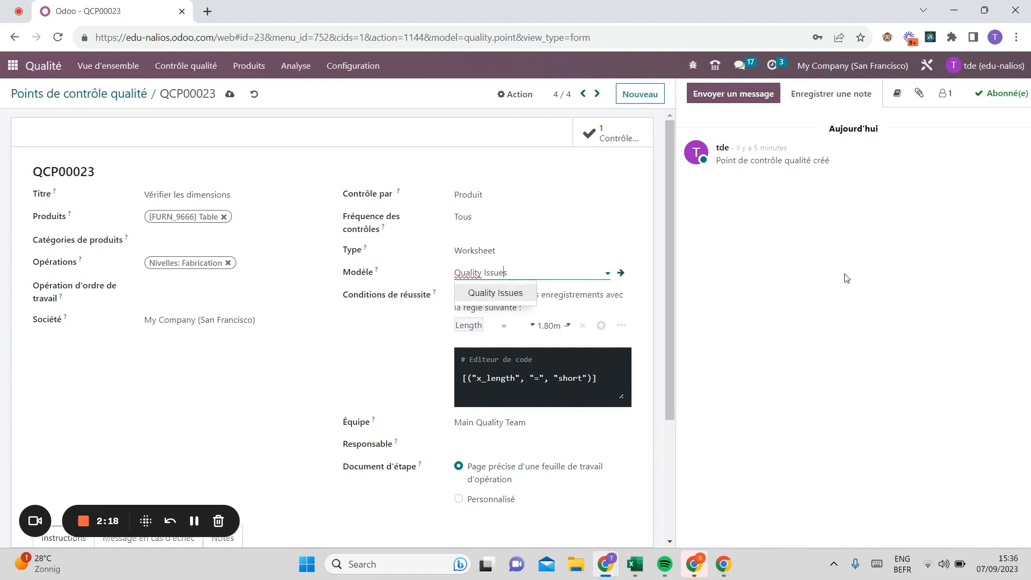
pyautogui.click(709, 325)
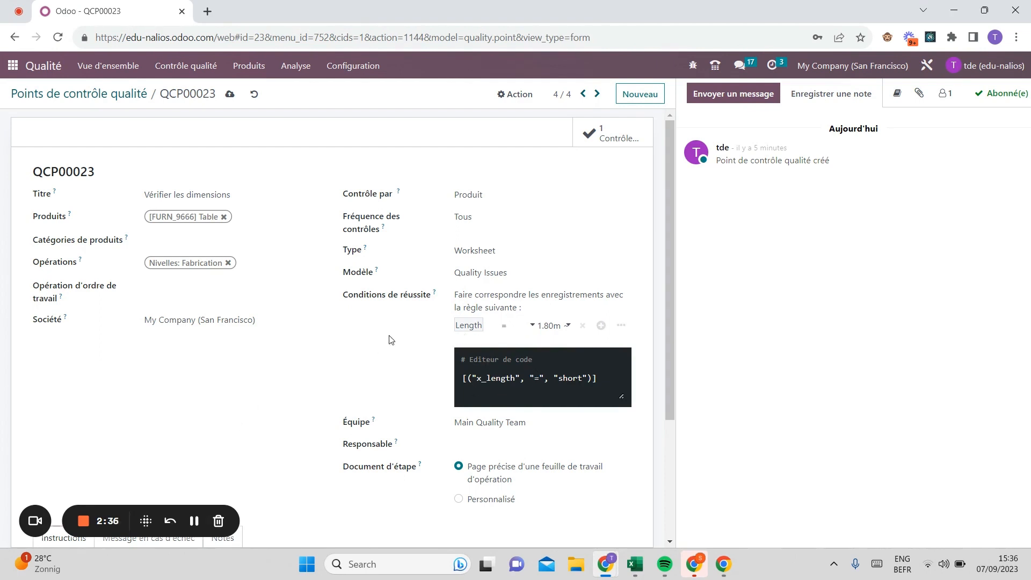
pyautogui.click(480, 324)
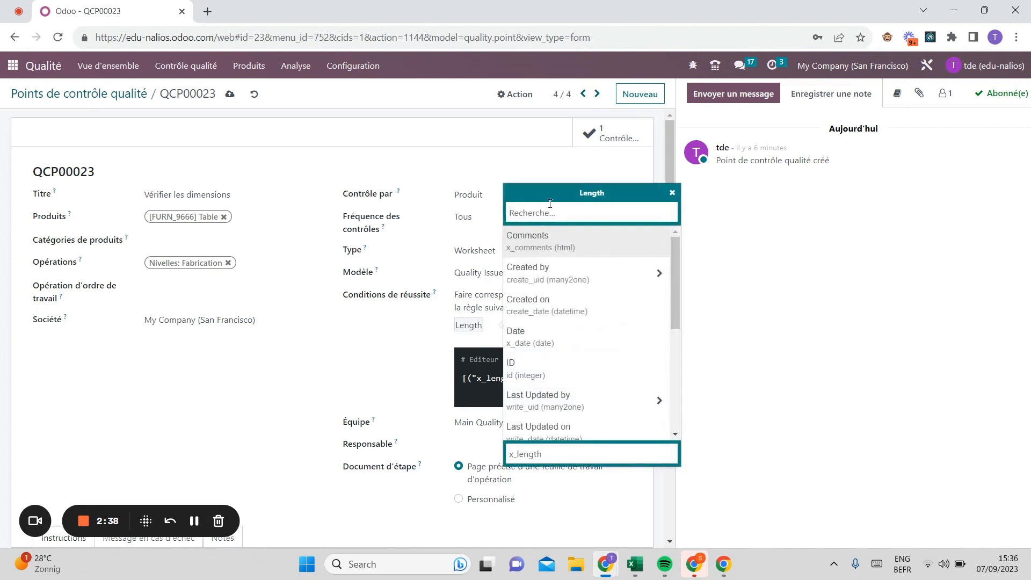
pyautogui.write('leng')
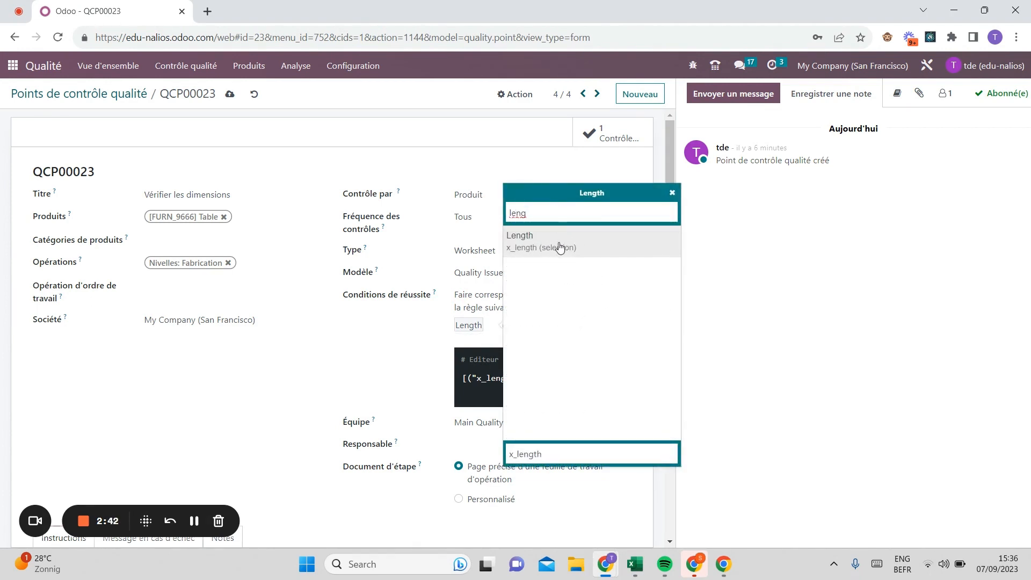
pyautogui.click(795, 315)
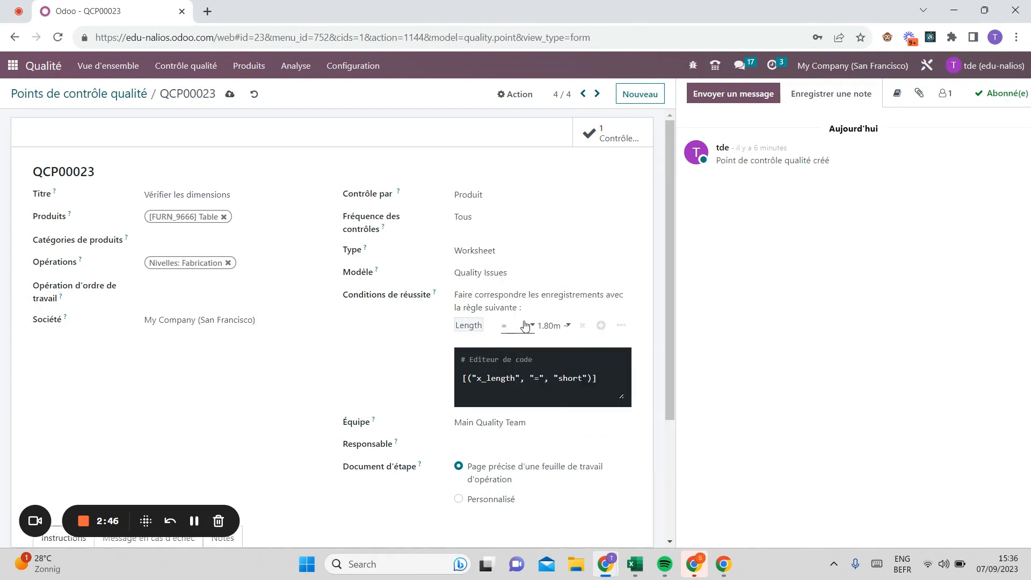
pyautogui.click(556, 329)
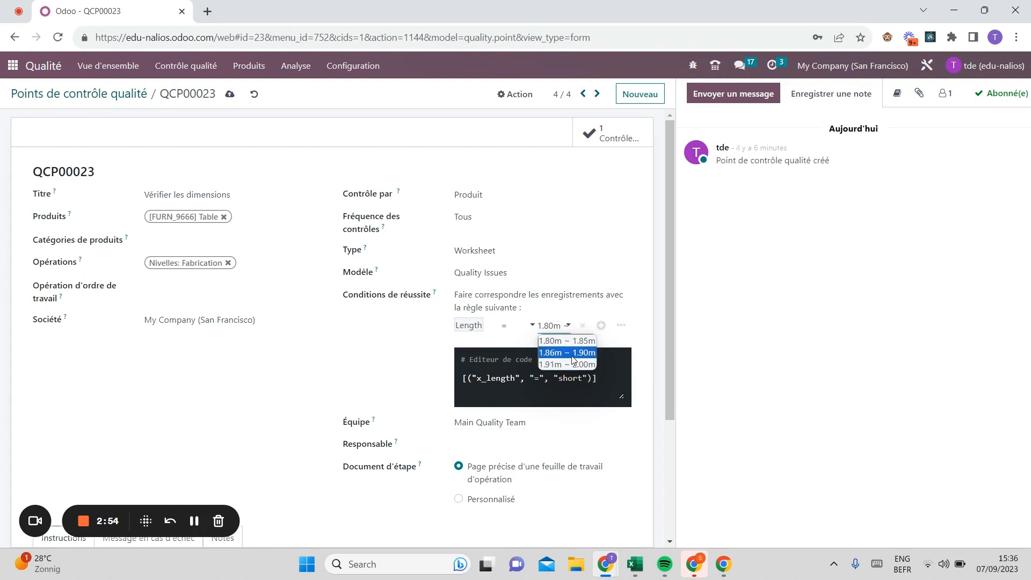
pyautogui.click(810, 282)
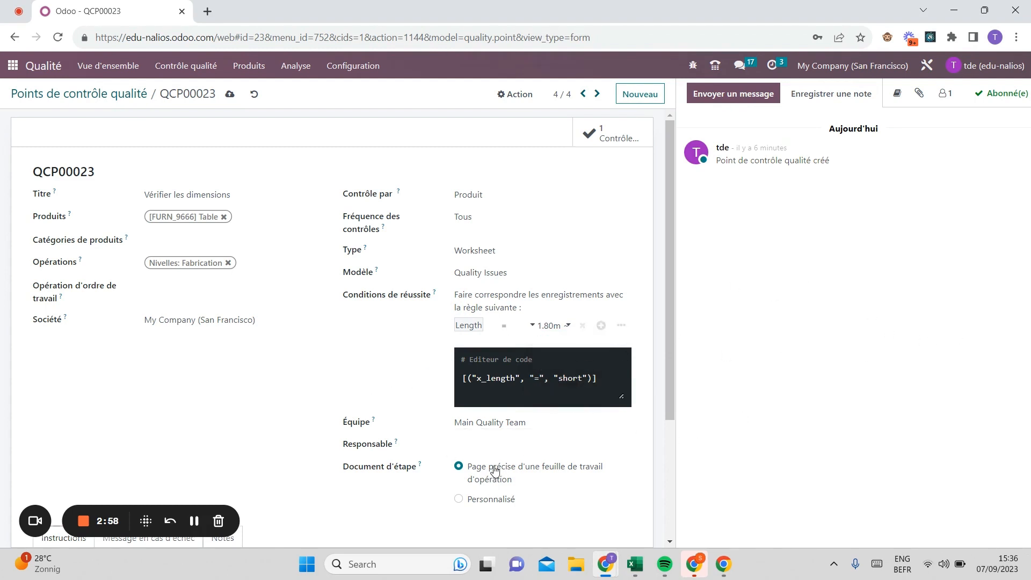
pyautogui.scroll(-3, 478, 466)
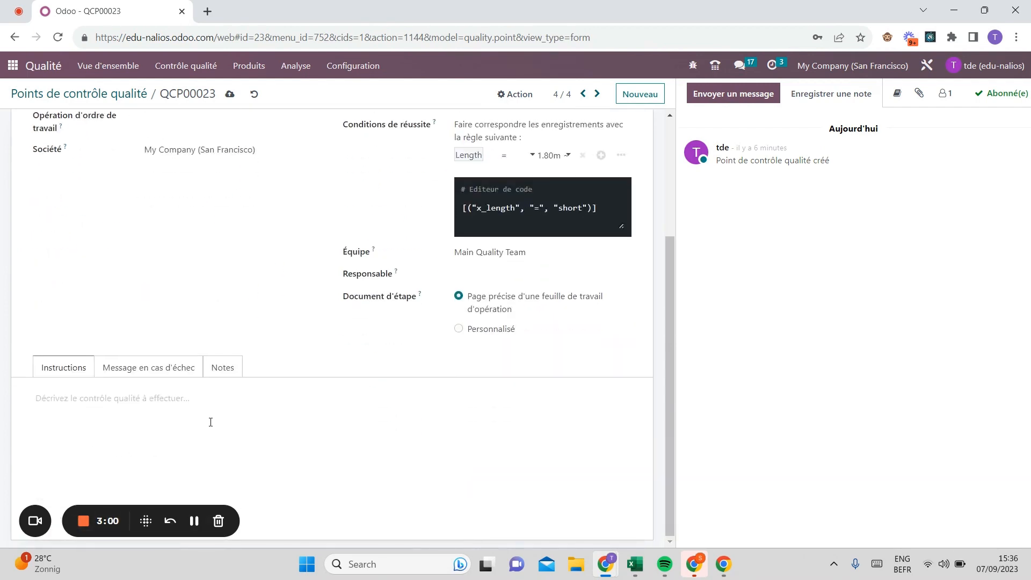
pyautogui.scroll(3, 180, 456)
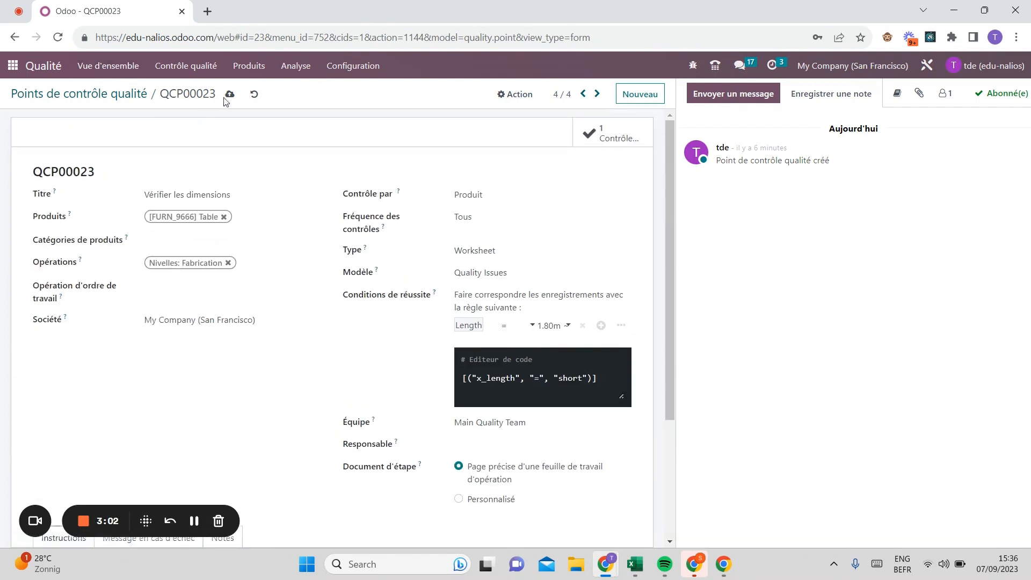
# Create a manufacturing order in the Fabrication app for the product [FURN_9666] Table and confirm it.
pyautogui.click(84, 103)
pyautogui.click(13, 66)
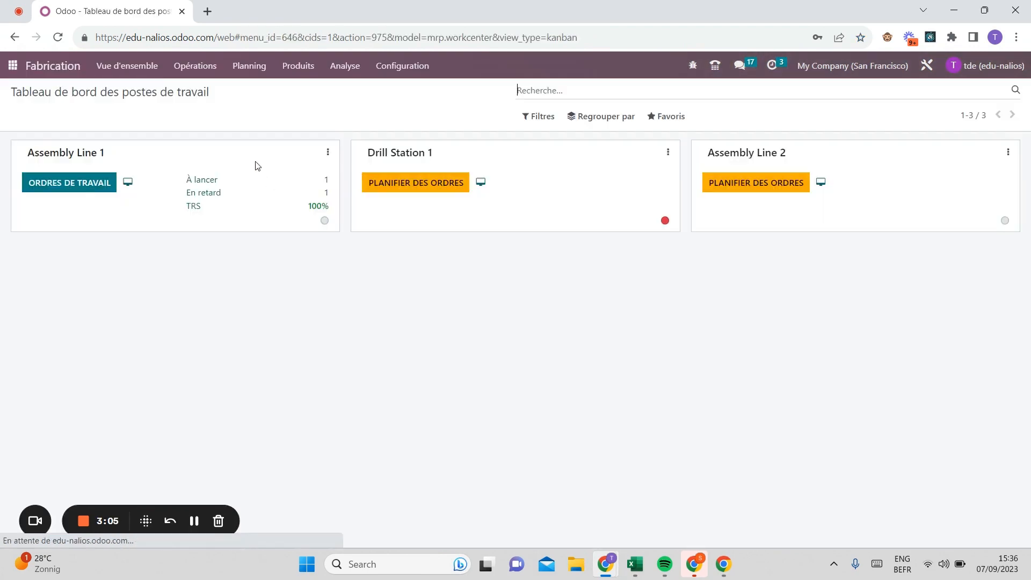
pyautogui.click(202, 66)
pyautogui.click(214, 95)
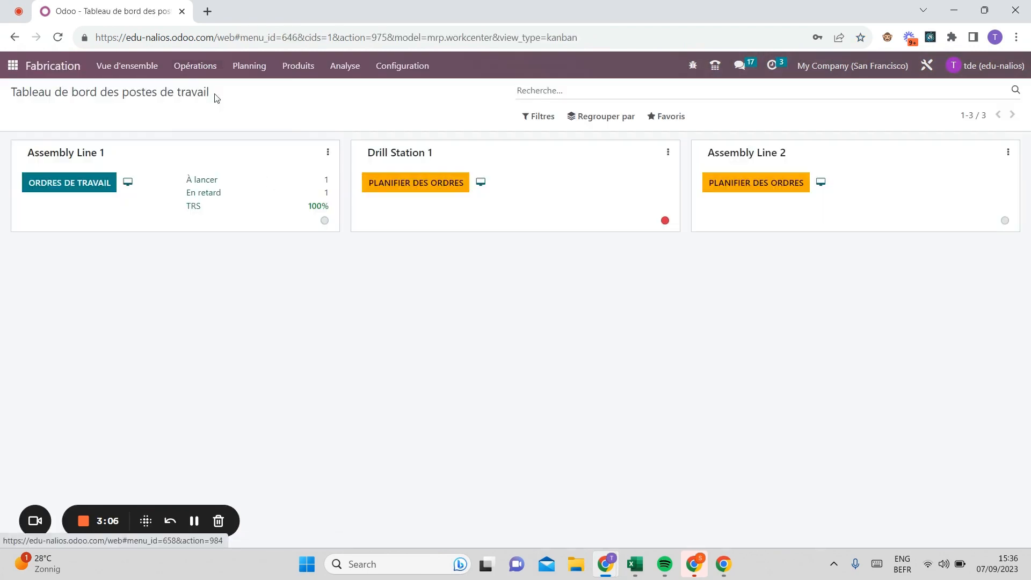
pyautogui.click(37, 113)
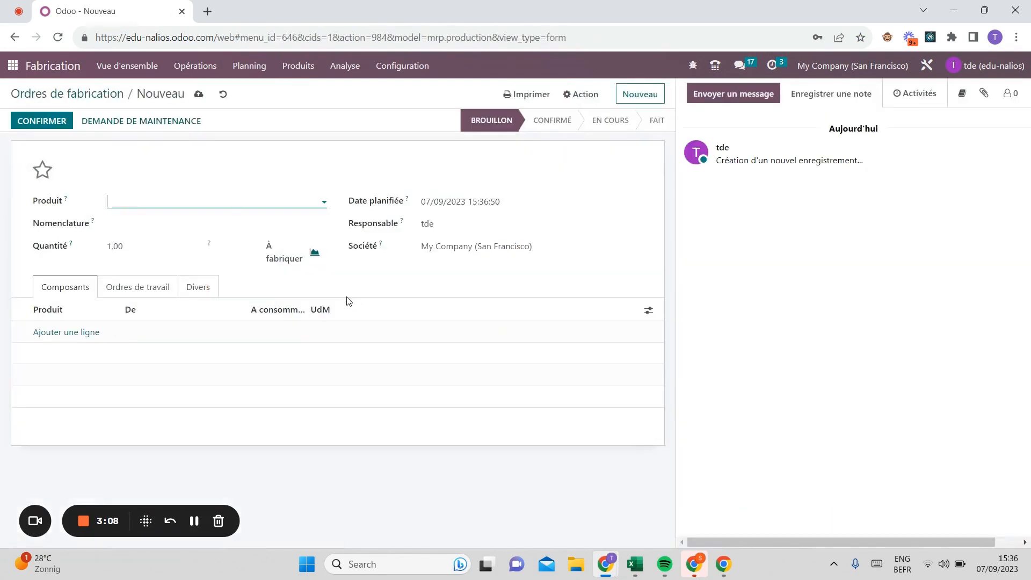
pyautogui.write('table')
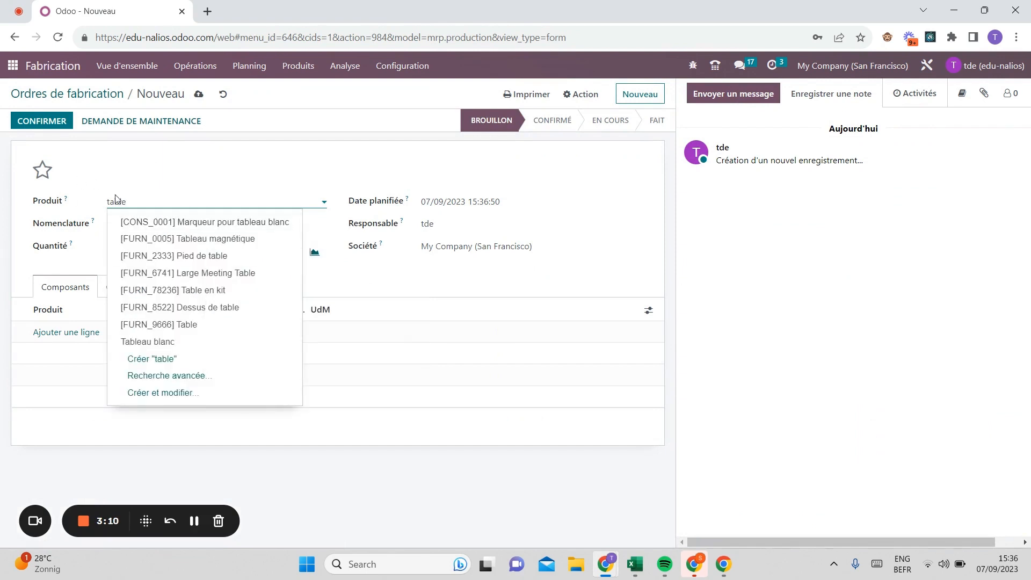
pyautogui.click(181, 325)
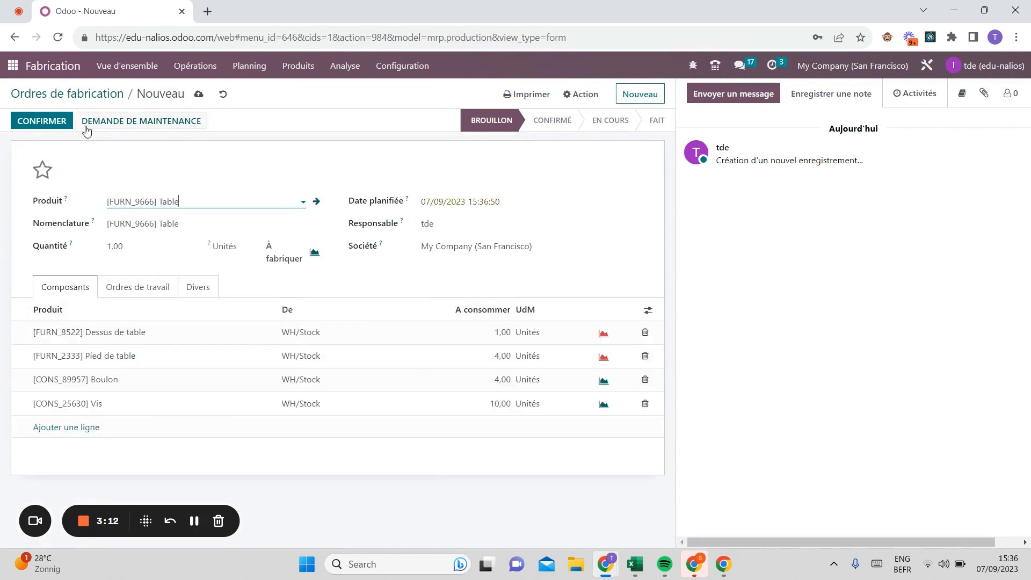
pyautogui.click(31, 121)
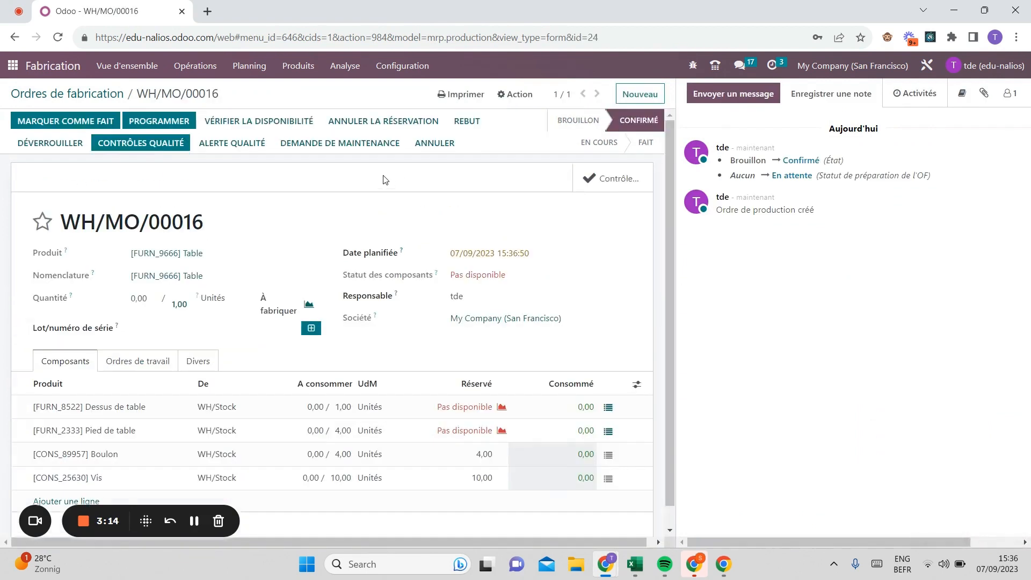
# Open the order's quality check worksheet and set product [FURN_9666] Table, wood texture Rough and length 1.91m ~ 2.00m.
pyautogui.click(141, 143)
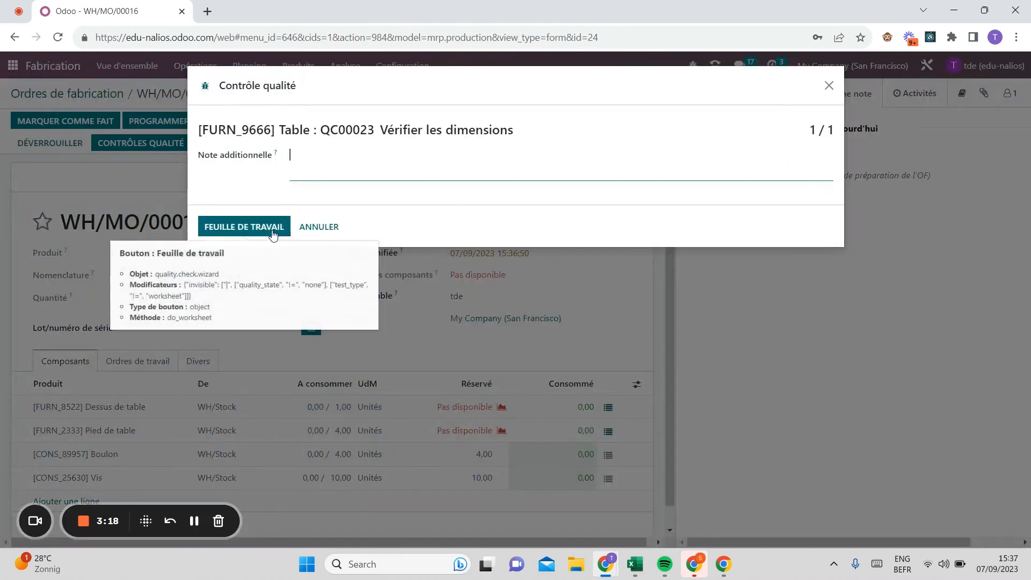
pyautogui.click(233, 227)
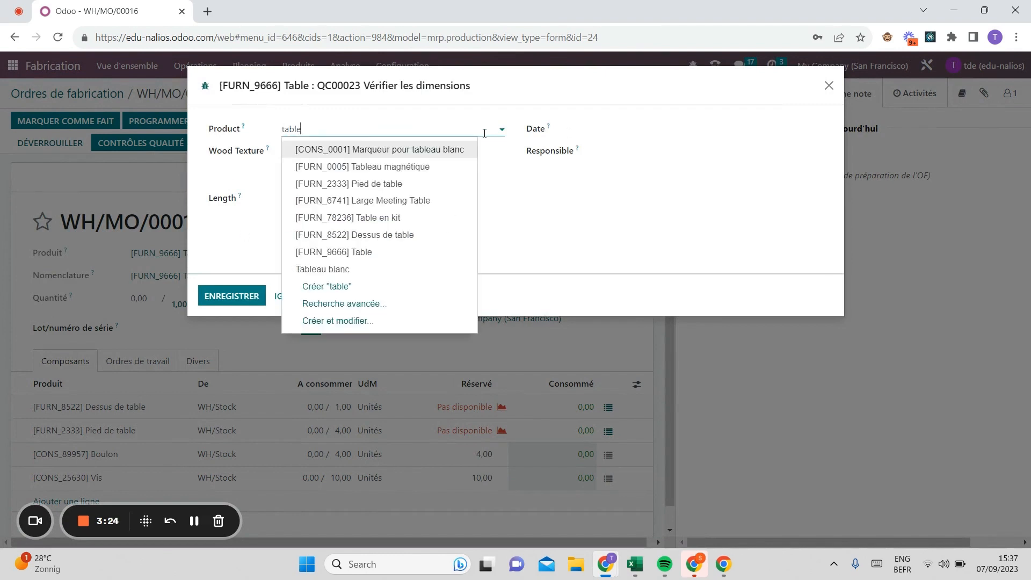
pyautogui.click(341, 252)
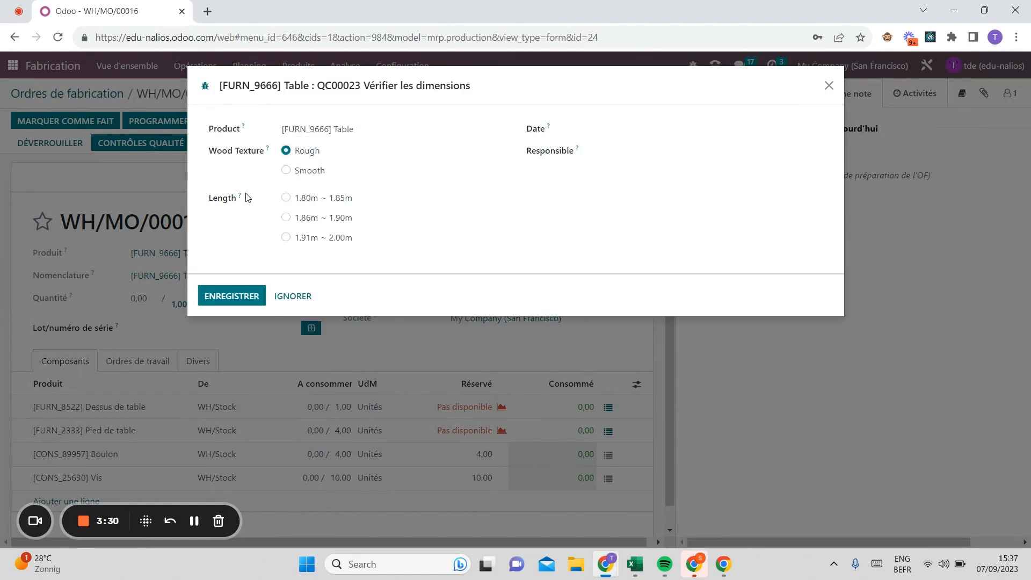
pyautogui.click(286, 237)
# Set the worksheet's date to 07/09/2023, assign the responsible person and save the worksheet.
pyautogui.click(623, 131)
pyautogui.click(705, 241)
pyautogui.click(613, 153)
pyautogui.write('t')
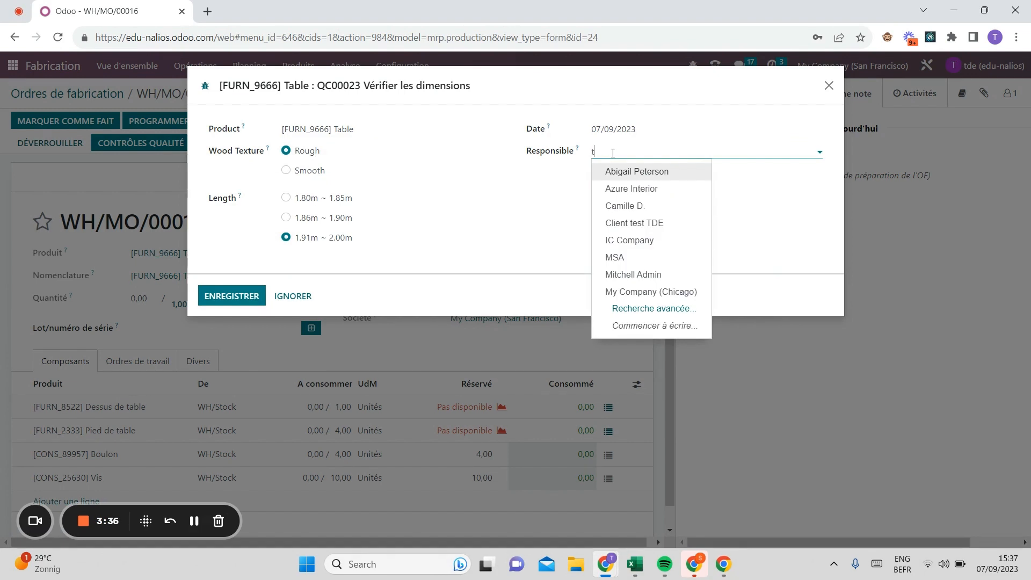
pyautogui.write('de')
pyautogui.click(612, 188)
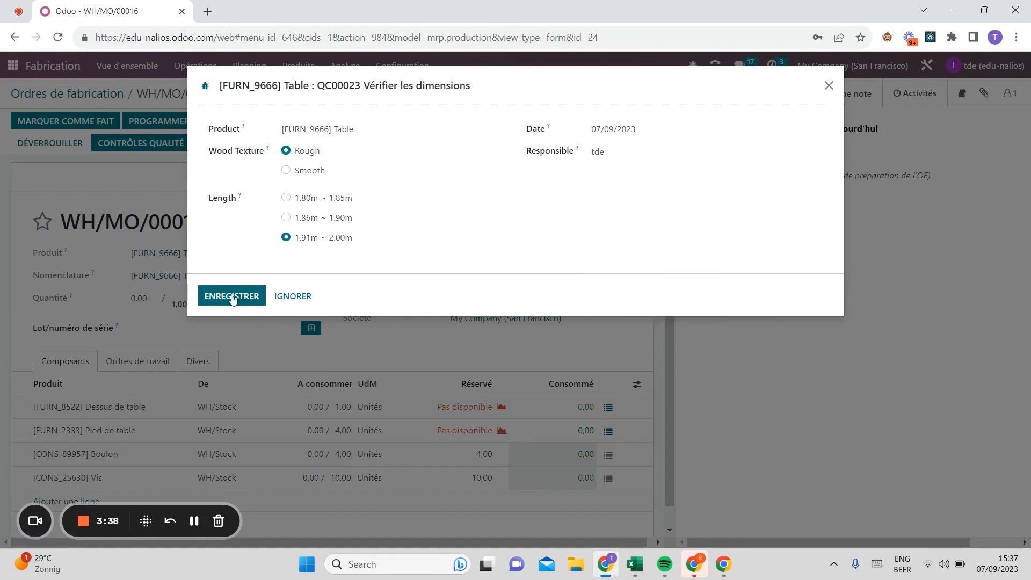
pyautogui.click(233, 297)
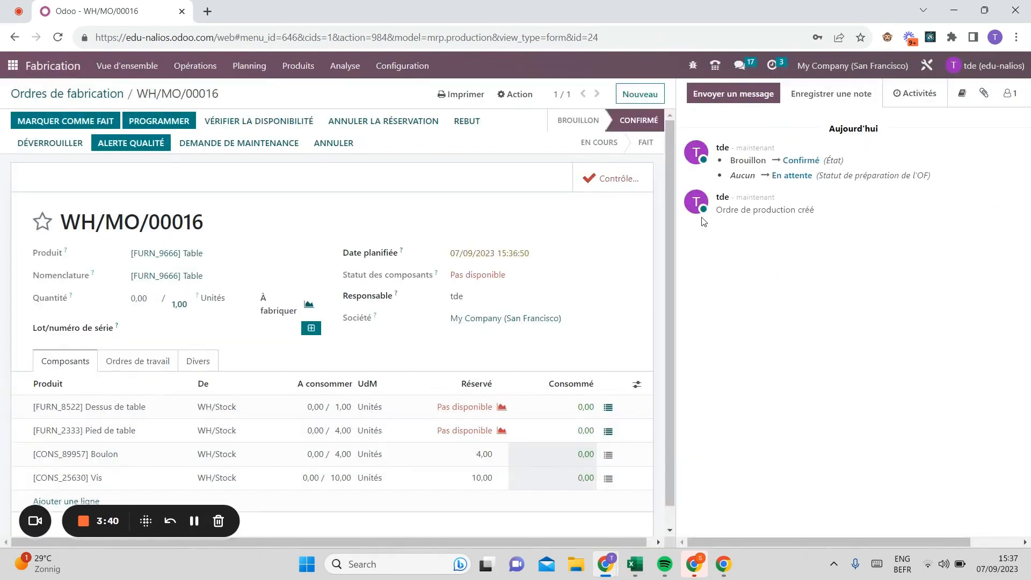
# Examine the quality check record linked to the manufacturing order and return to the list of manufacturing orders.
pyautogui.click(604, 179)
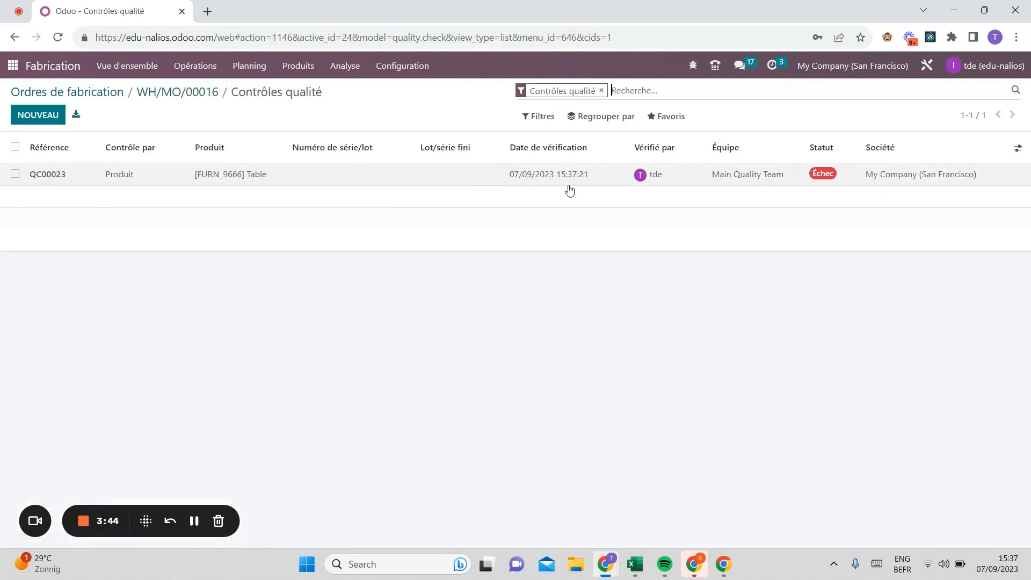
pyautogui.click(481, 187)
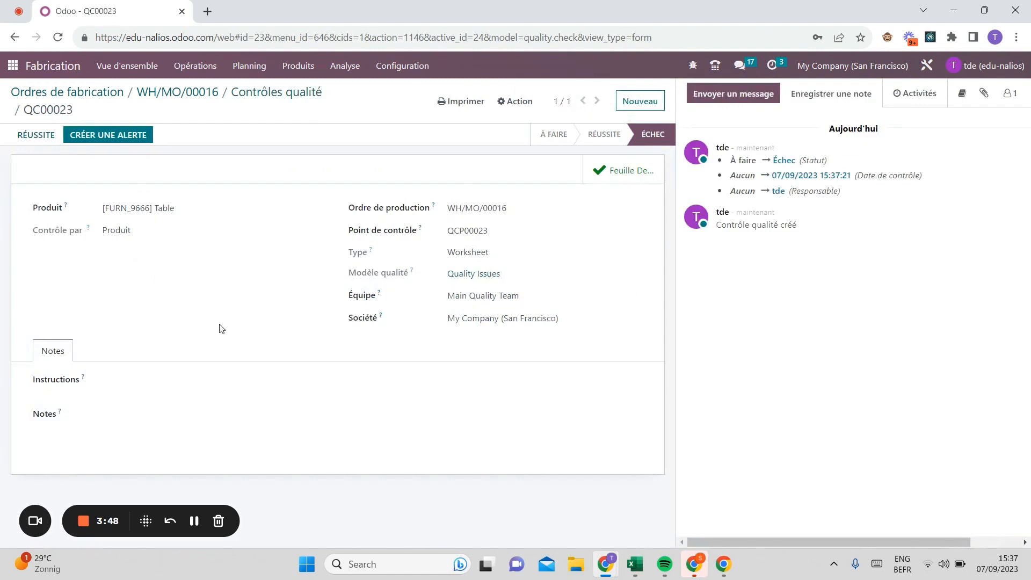
pyautogui.click(266, 97)
pyautogui.click(161, 93)
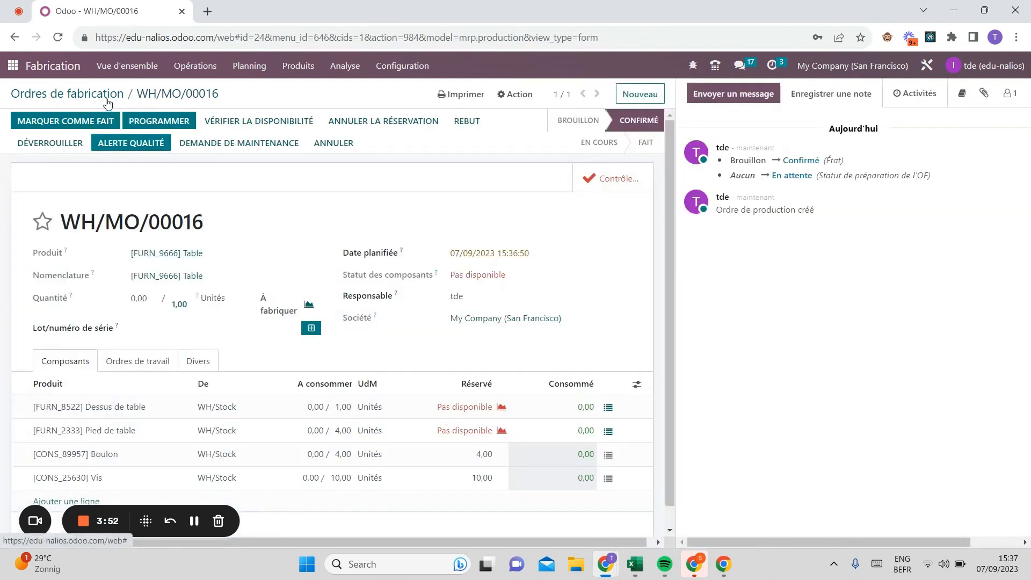
pyautogui.click(105, 97)
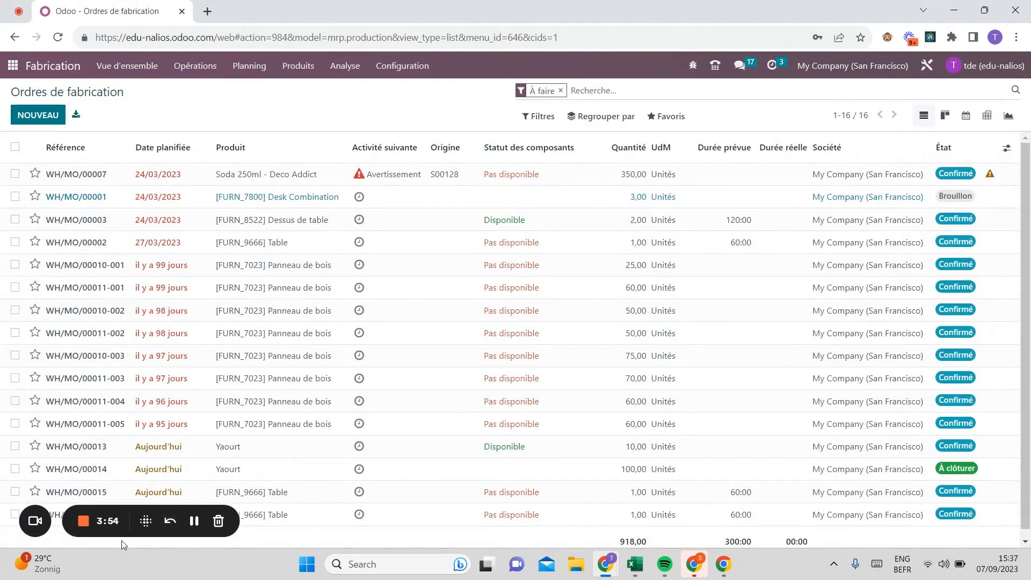